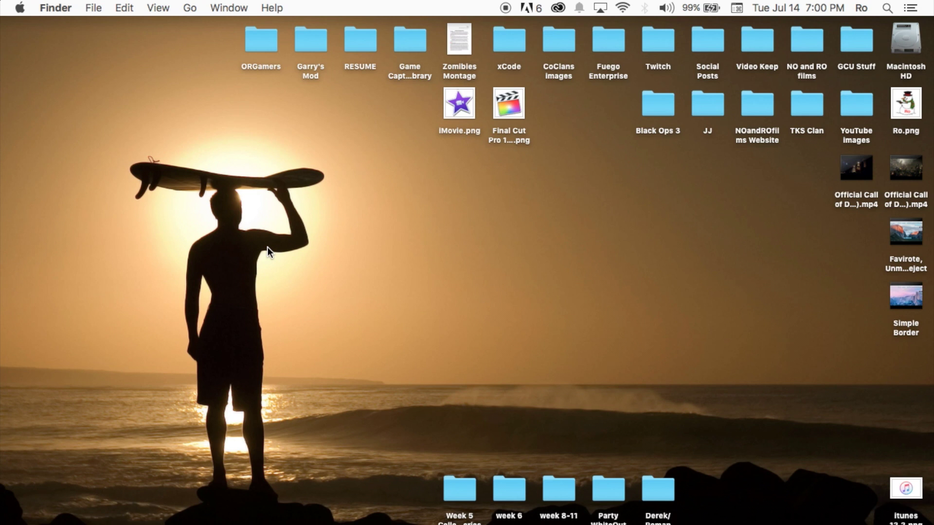
# Bring Final Cut Pro to the front from the Dock, showing the Final Cut Pro 10.2 Tutorial project
pyautogui.moveTo(1, 229)
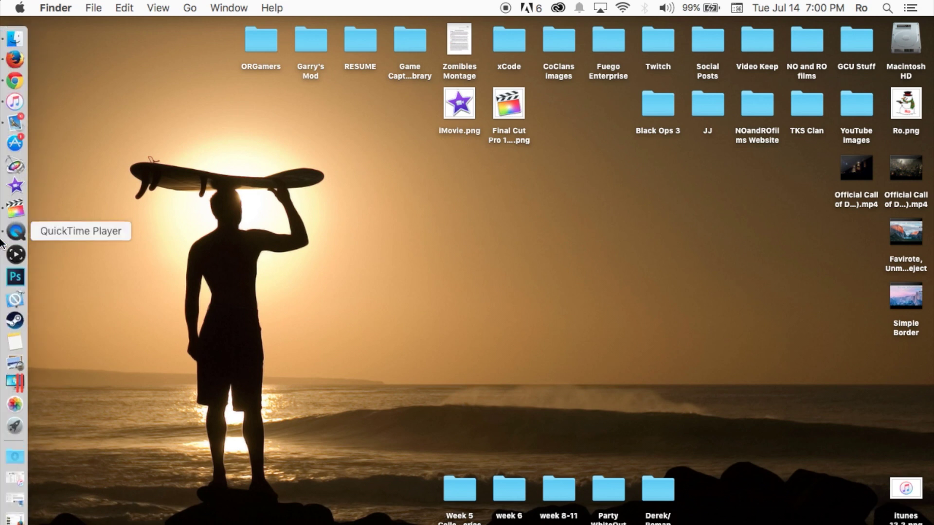
pyautogui.click(7, 216)
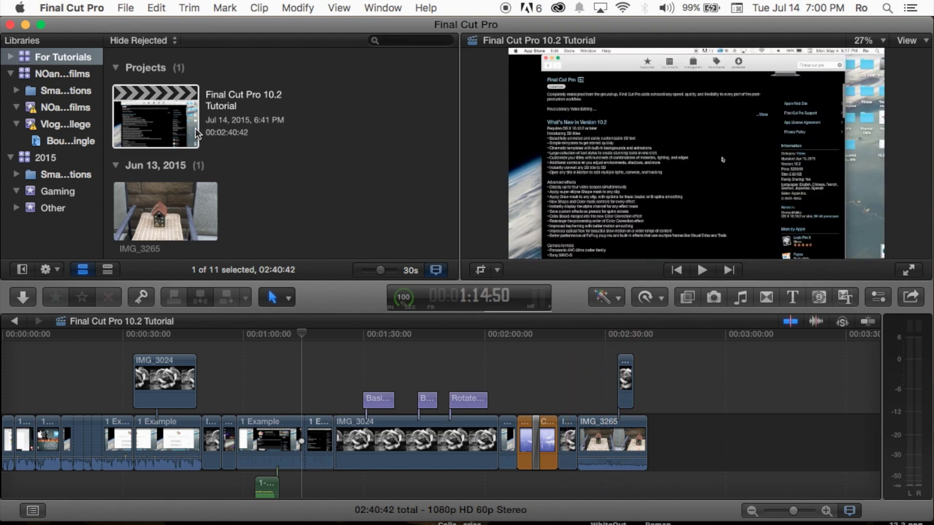
# Mark the IMG_3265 birdhouse clip as rejected in the For Tutorials browser
pyautogui.click(92, 58)
pyautogui.scroll(-5, 238, 180)
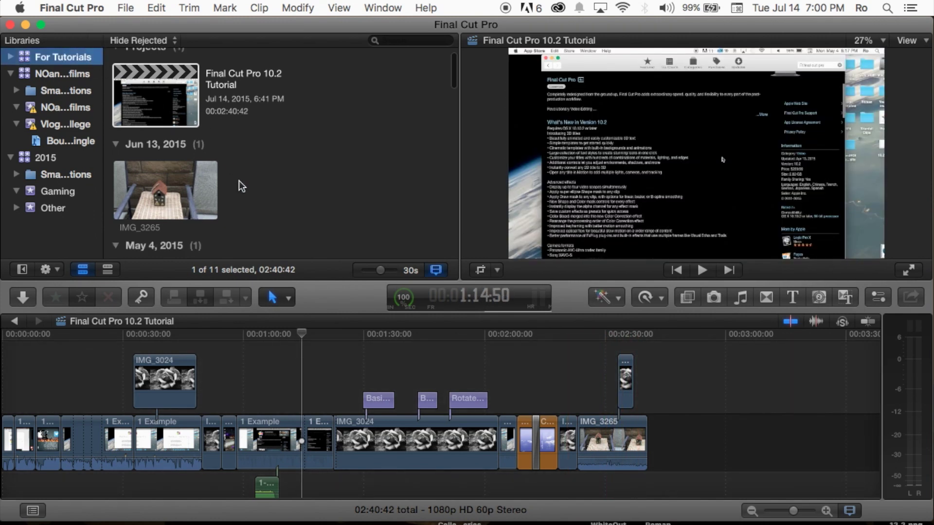
pyautogui.scroll(4, 239, 180)
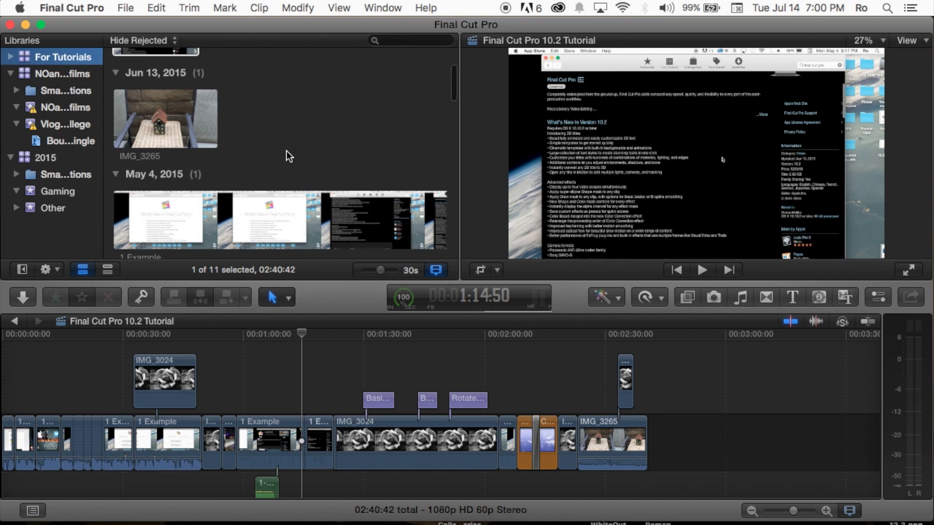
pyautogui.rightClick(287, 151)
pyautogui.click(189, 124)
pyautogui.click(162, 116)
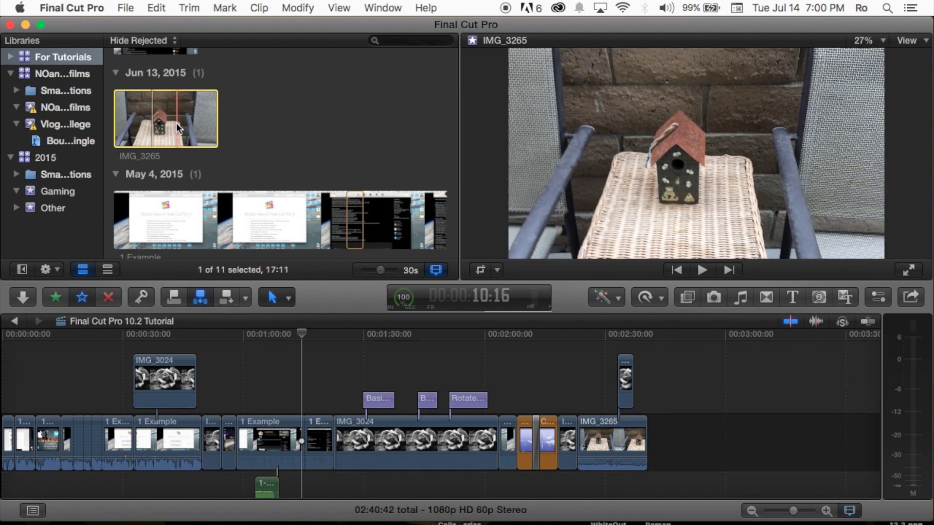
pyautogui.scroll(-5, 176, 124)
pyautogui.scroll(-3, 179, 136)
pyautogui.click(153, 126)
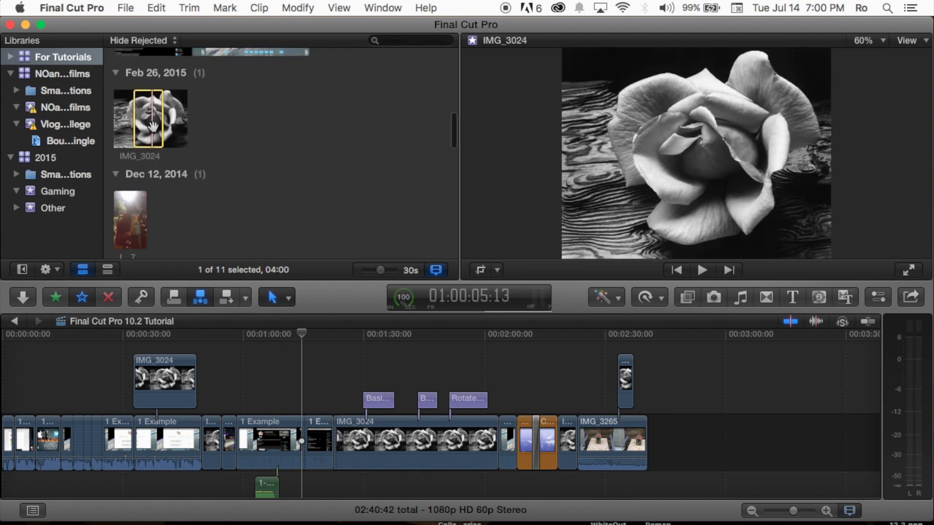
pyautogui.scroll(5, 193, 115)
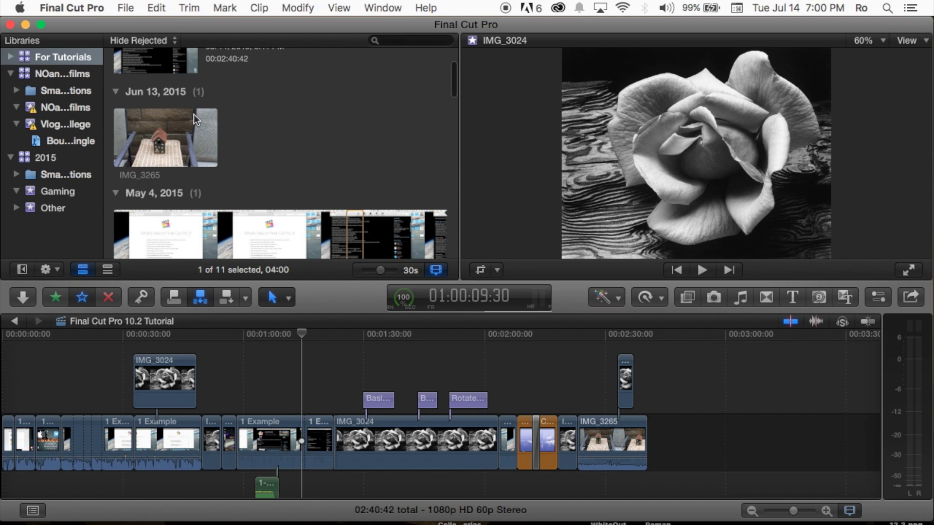
pyautogui.click(178, 141)
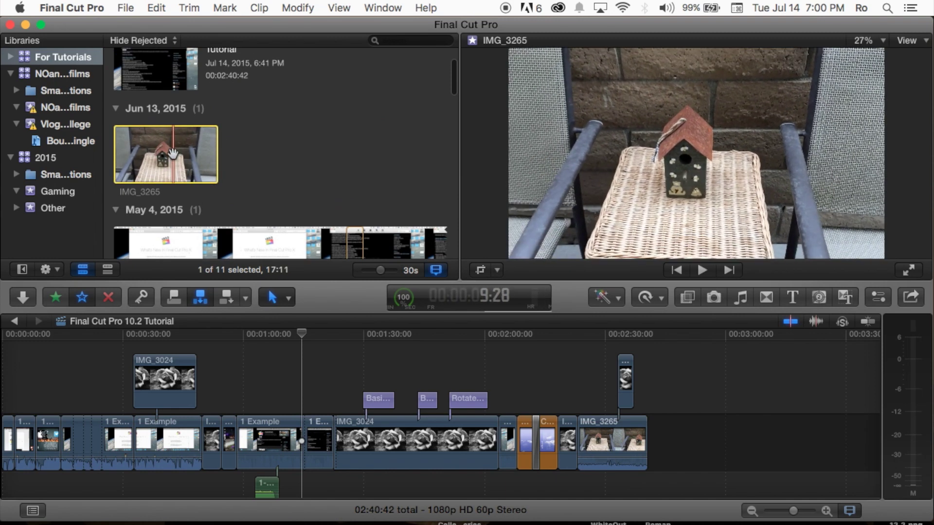
pyautogui.press('Down')
# Slide the connected rose clip earlier and delete IMG_3265 from the end of the timeline
pyautogui.scroll(3, 257, 132)
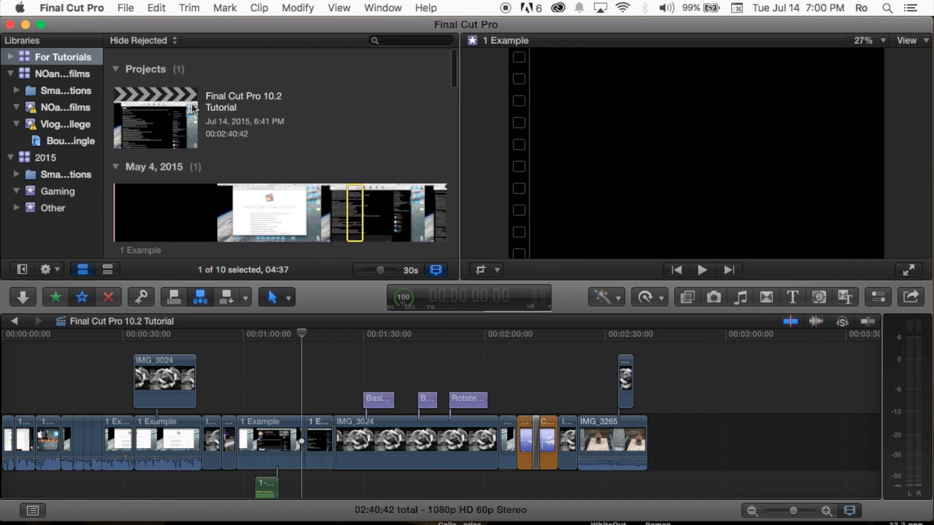
pyautogui.scroll(-3, 258, 132)
pyautogui.click(625, 440)
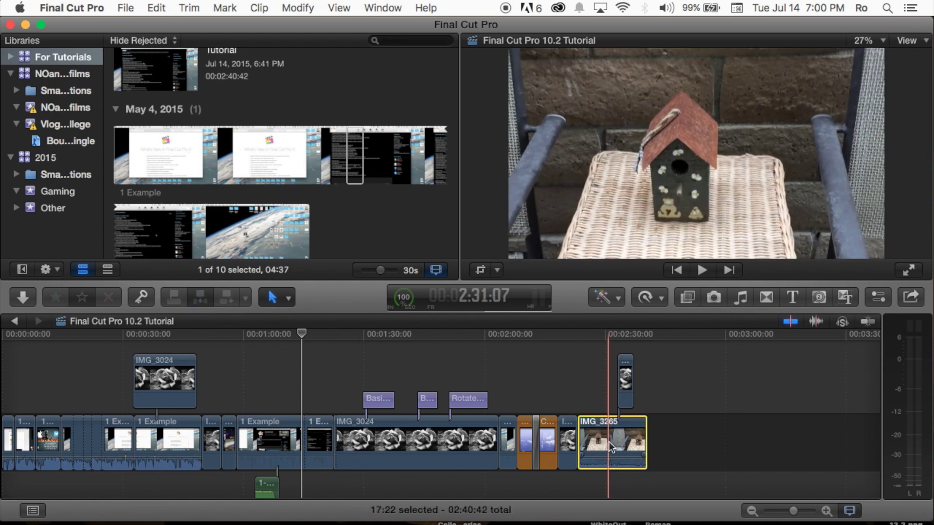
pyautogui.moveTo(626, 380); pyautogui.dragTo(575, 384)
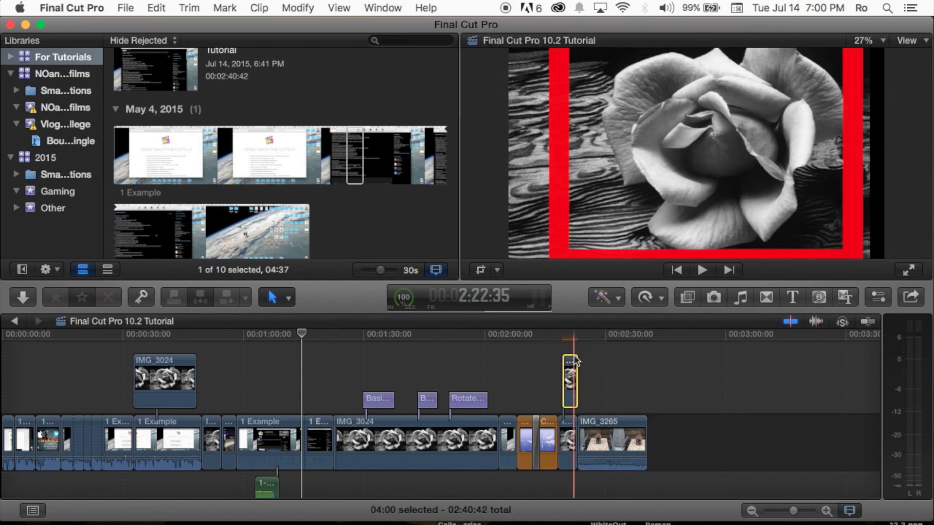
pyautogui.click(627, 434)
pyautogui.press('Delete')
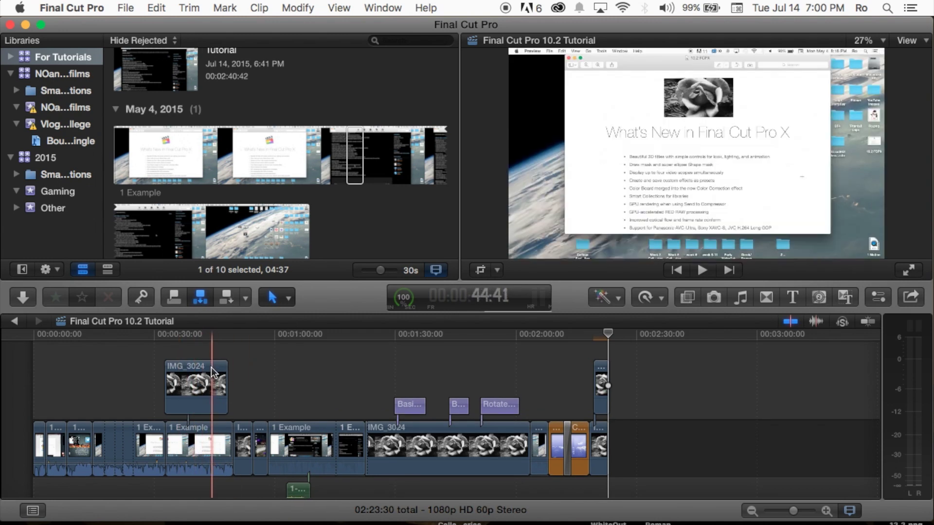
pyautogui.scroll(3, 282, 154)
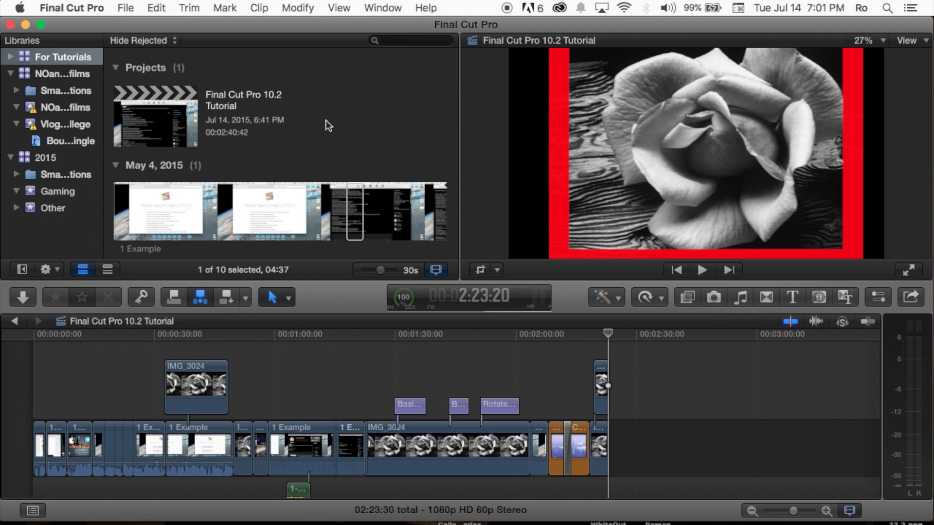
pyautogui.scroll(-10, 341, 145)
pyautogui.scroll(10, 341, 145)
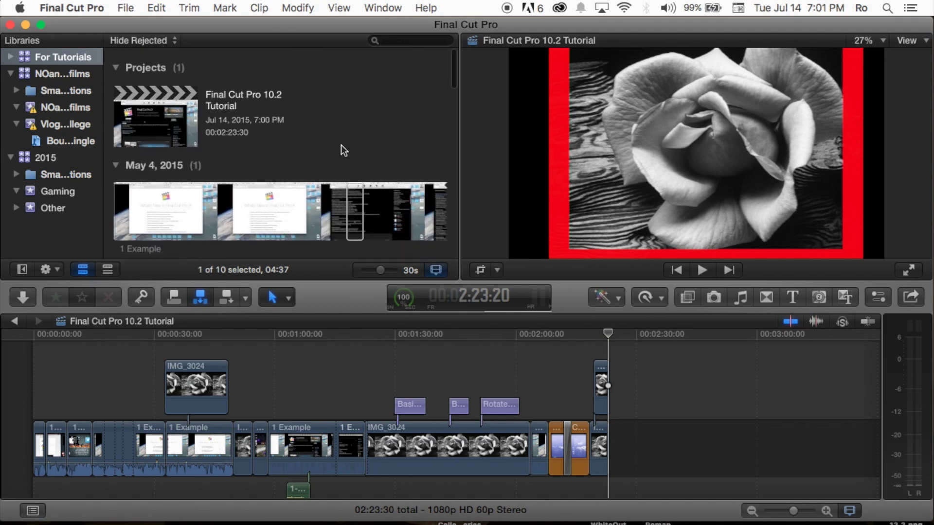
# Set the browser clip filter to Rejected and select the rejected IMG_3265 clip
pyautogui.click(166, 41)
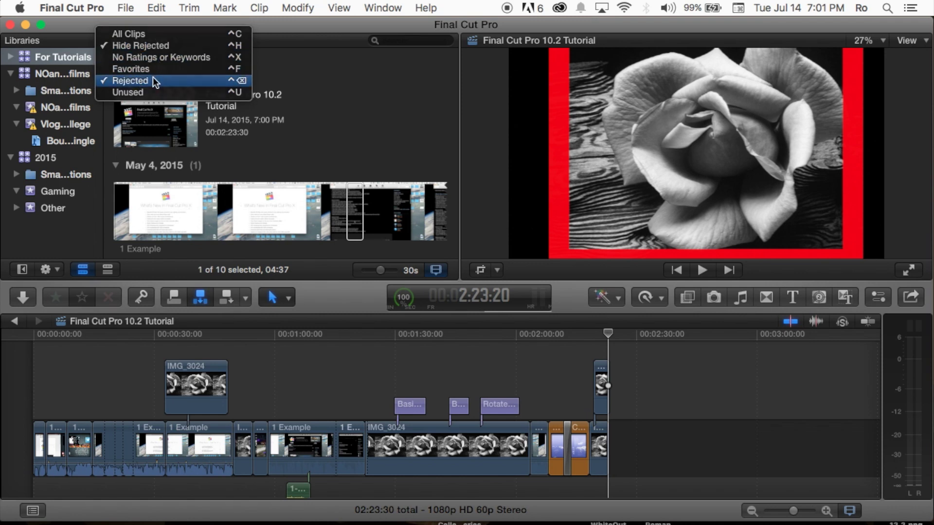
pyautogui.click(155, 80)
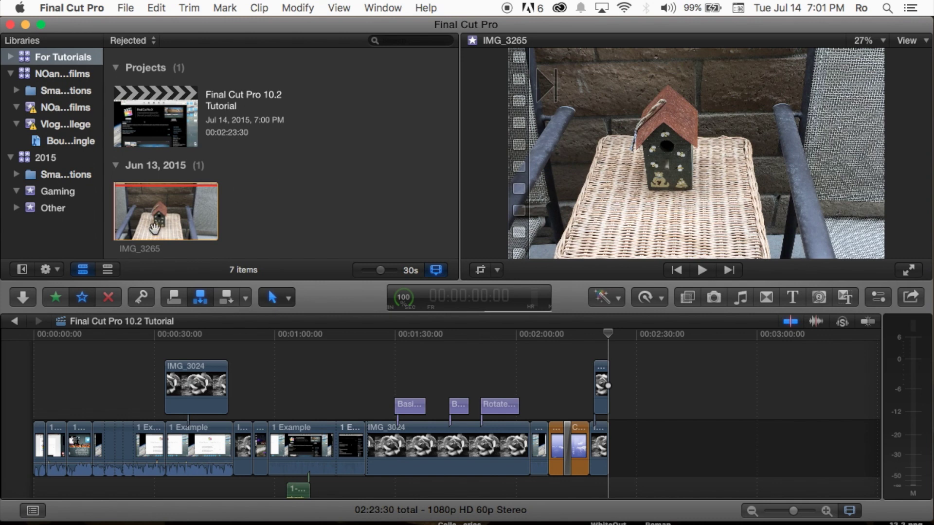
pyautogui.click(237, 453)
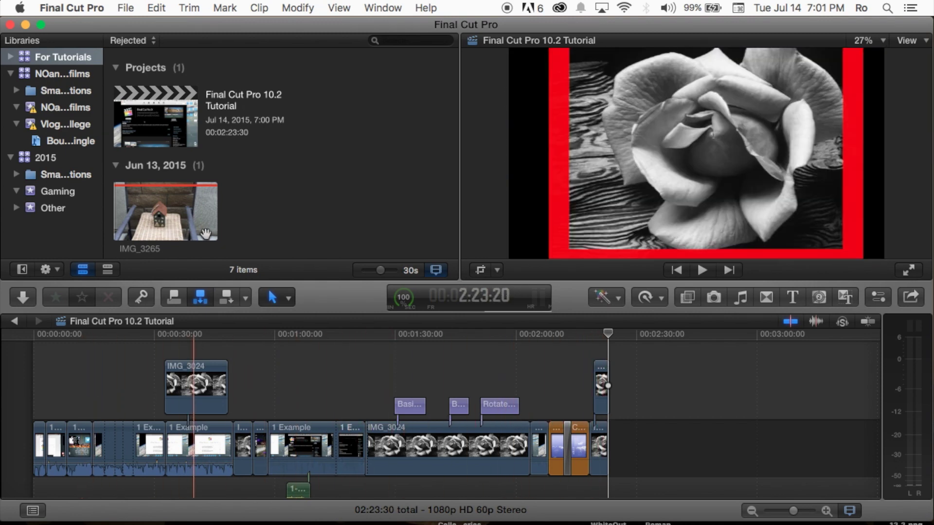
pyautogui.scroll(-3, 247, 192)
pyautogui.scroll(3, 247, 189)
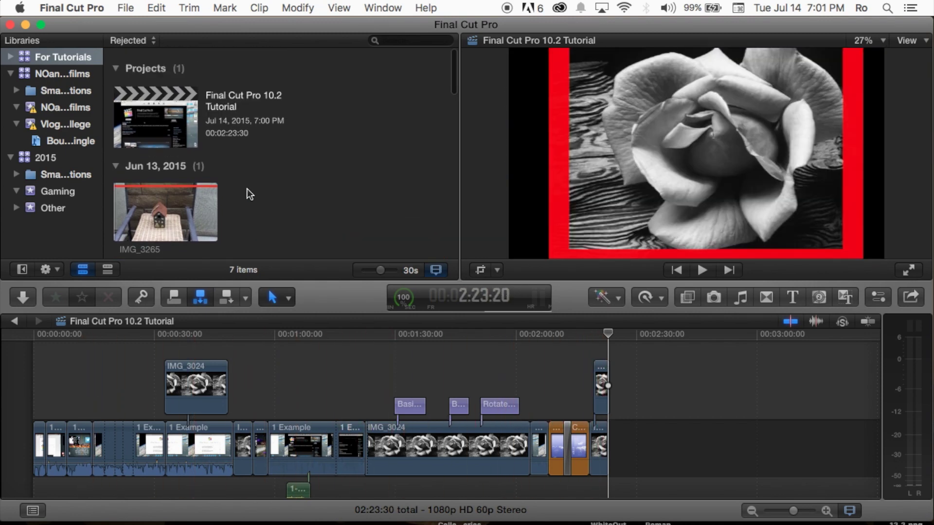
pyautogui.click(162, 202)
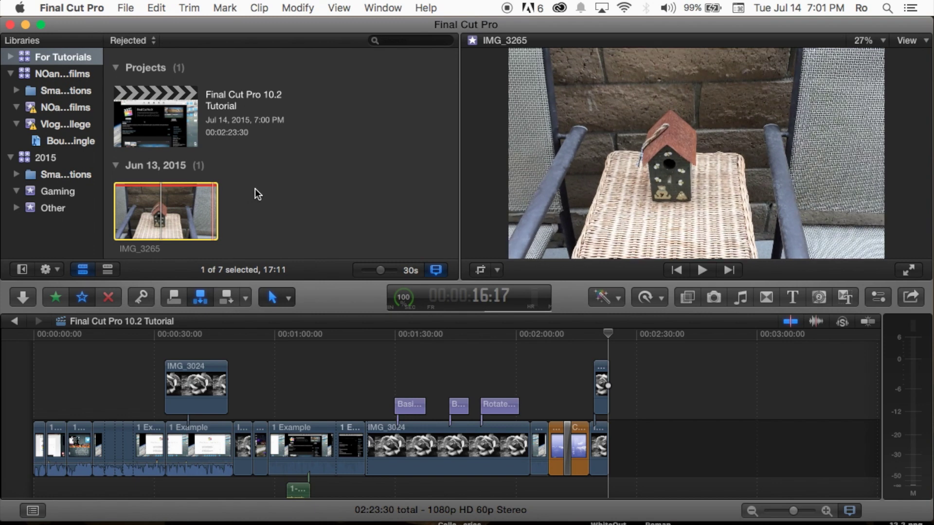
pyautogui.click(624, 431)
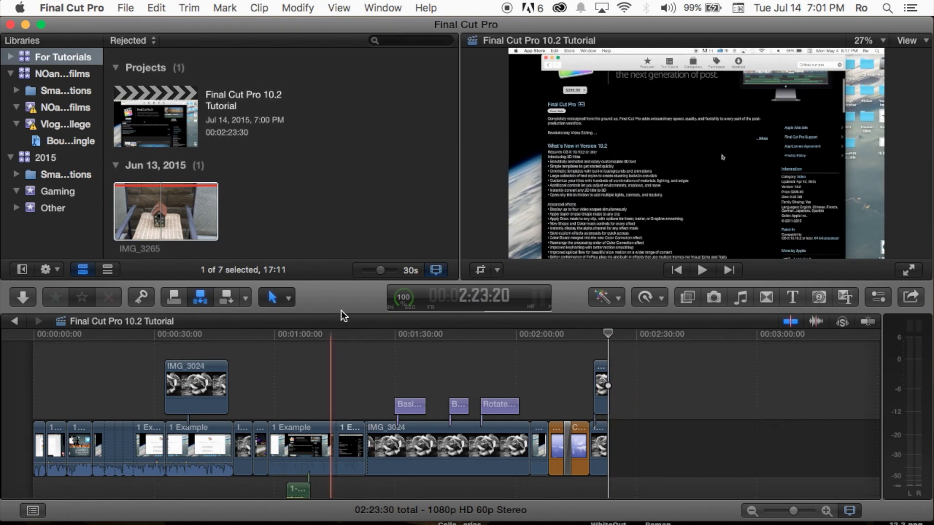
pyautogui.scroll(-2, 262, 200)
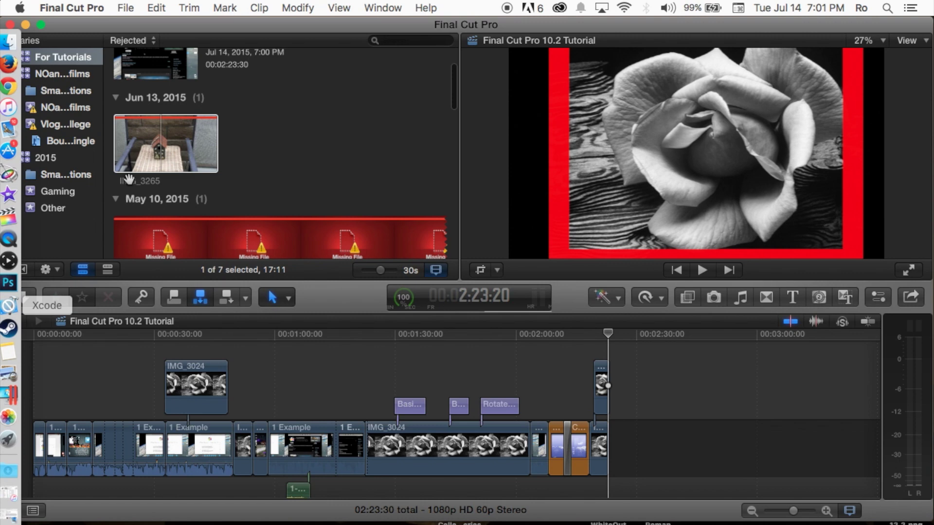
pyautogui.click(185, 175)
pyautogui.scroll(1, 273, 107)
pyautogui.click(121, 41)
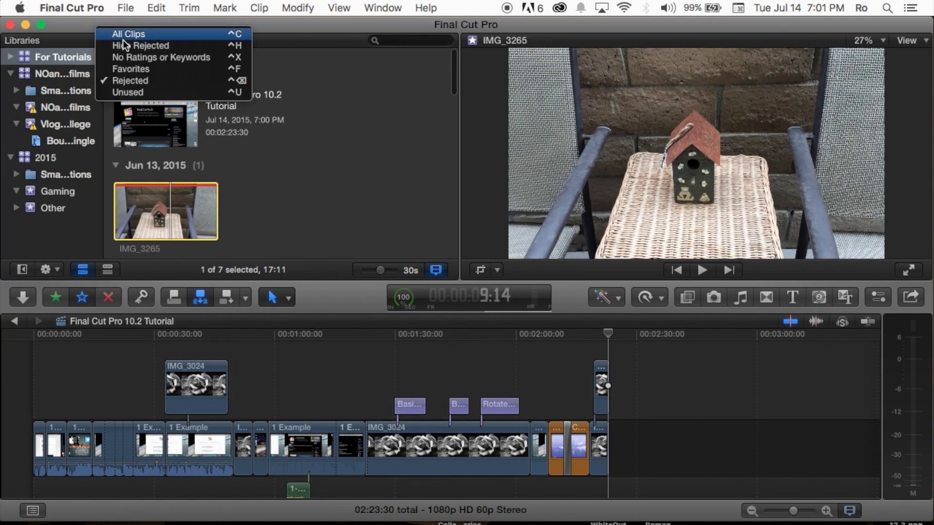
pyautogui.click(125, 83)
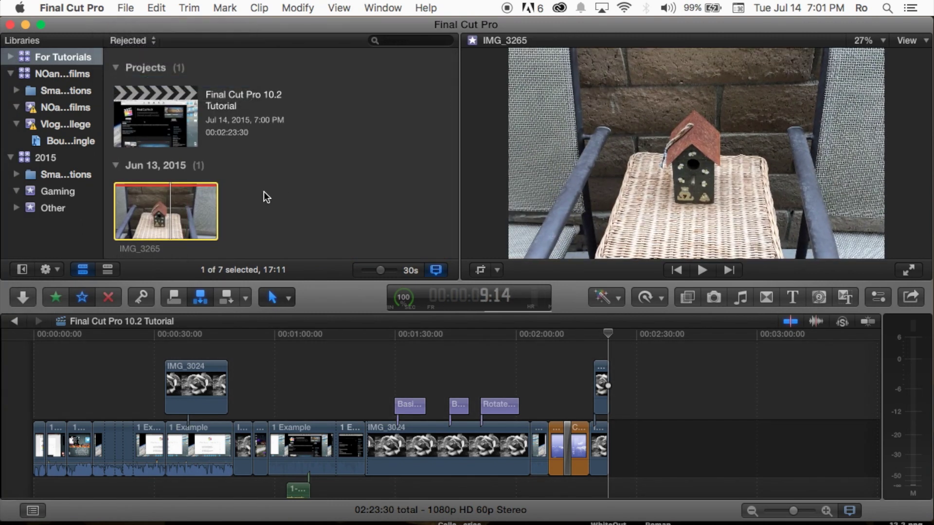
pyautogui.click(81, 368)
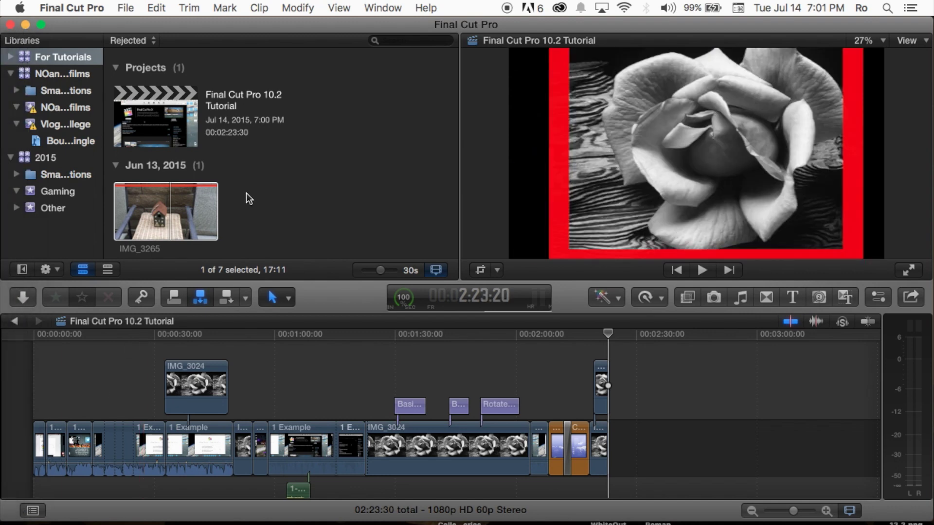
pyautogui.scroll(-5, 246, 189)
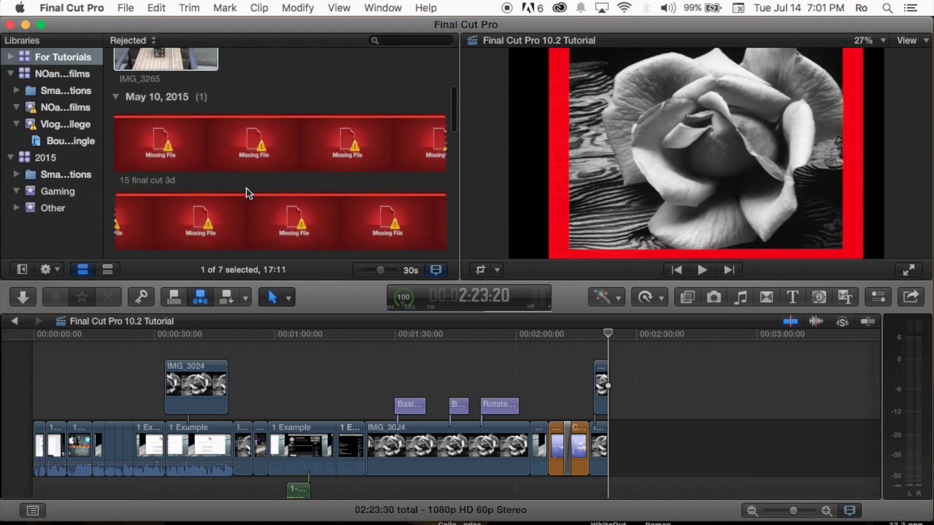
pyautogui.scroll(4, 272, 146)
pyautogui.click(151, 129)
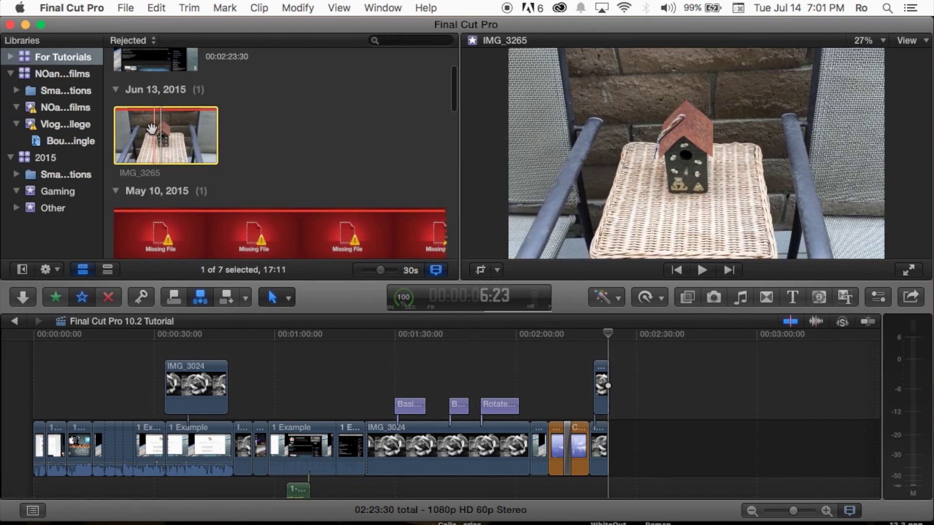
pyautogui.rightClick(165, 138)
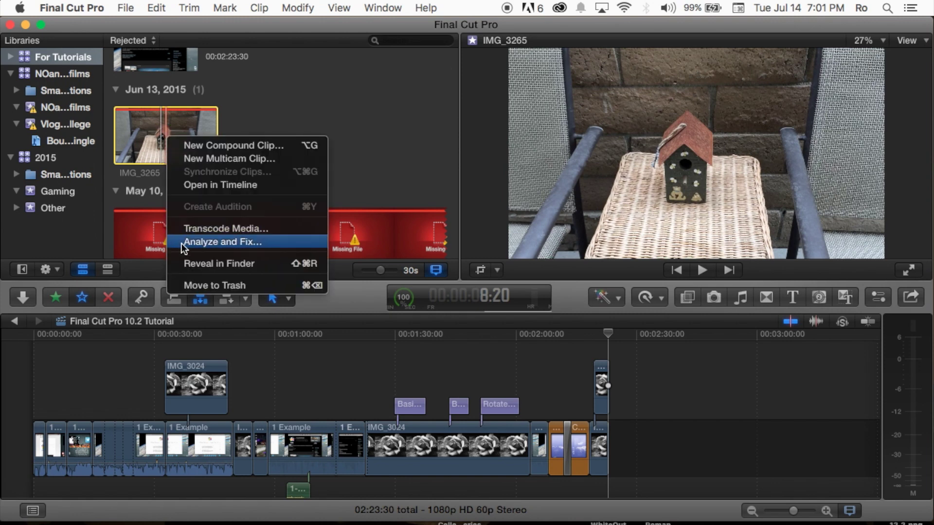
pyautogui.click(172, 90)
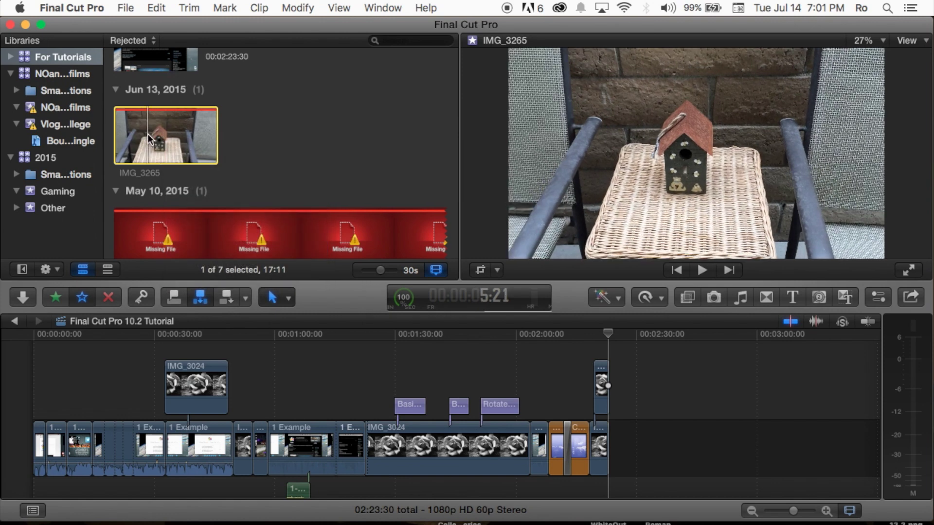
pyautogui.rightClick(180, 132)
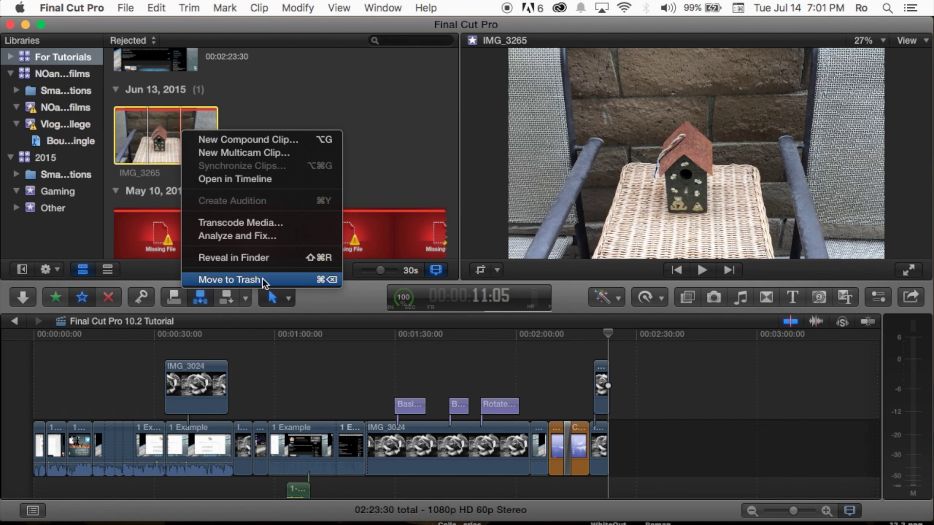
pyautogui.click(384, 120)
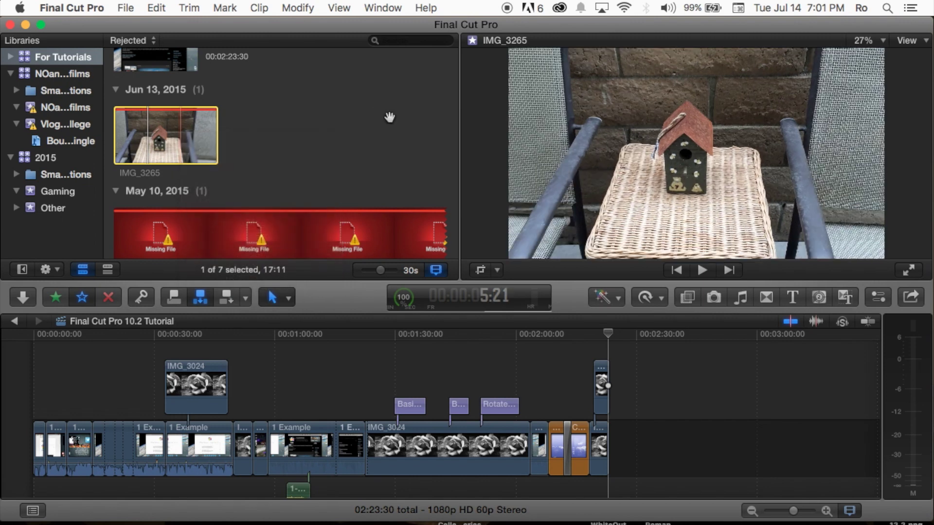
pyautogui.rightClick(159, 136)
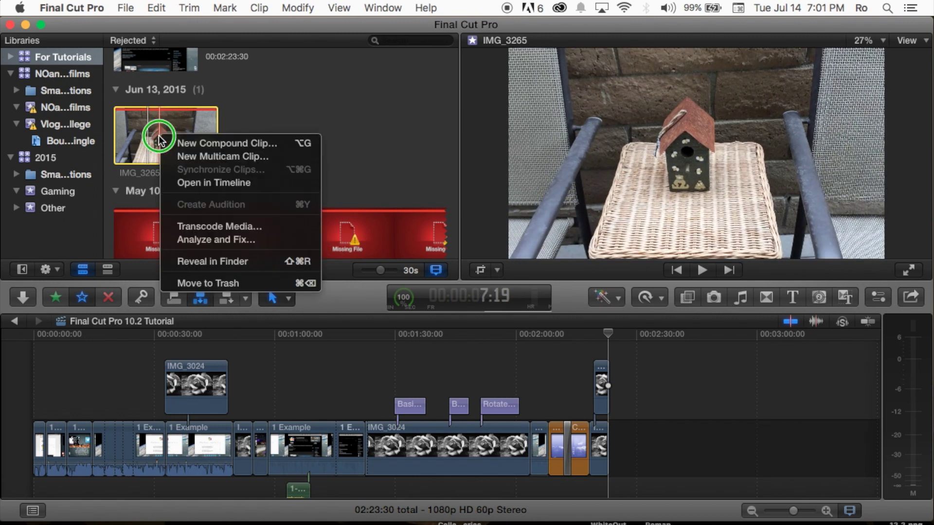
pyautogui.click(404, 118)
pyautogui.click(136, 5)
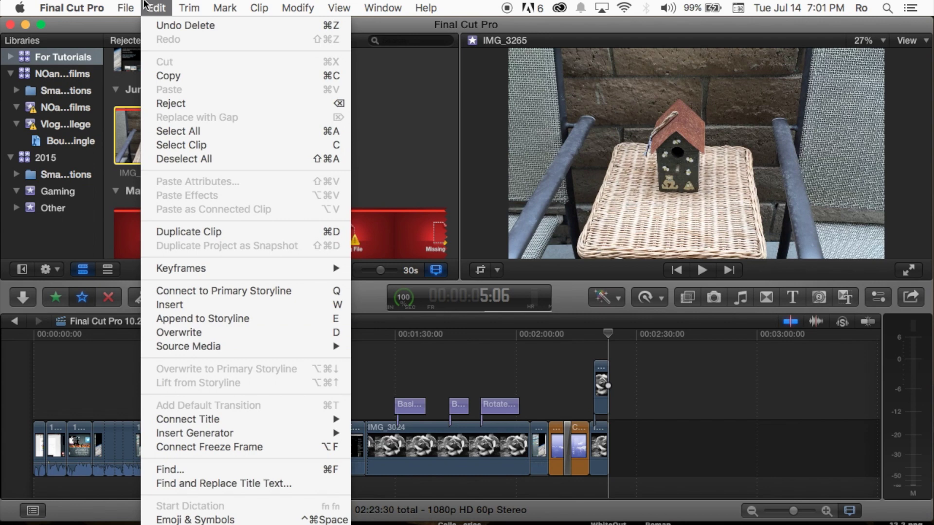
pyautogui.click(401, 101)
# Select the missing-file clip 15 final cut 3d in the browser, then clear the selection
pyautogui.scroll(-4, 247, 146)
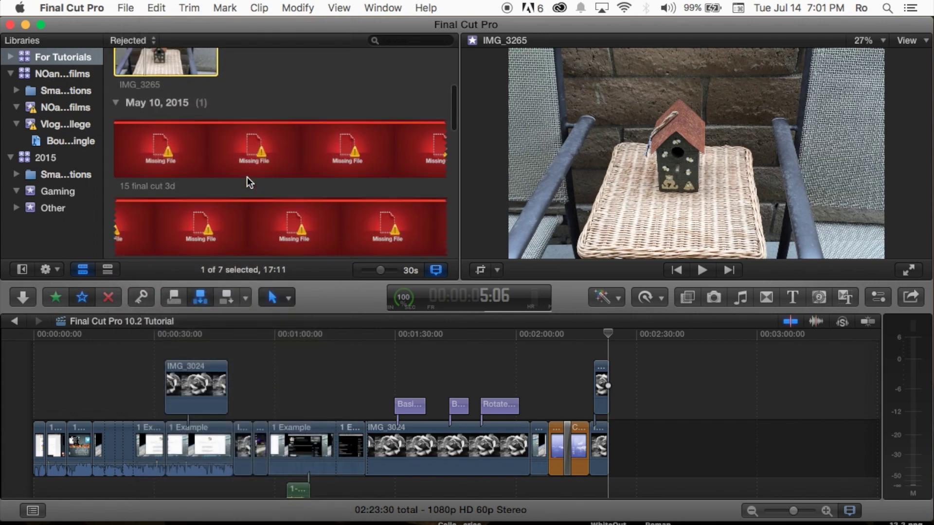
pyautogui.click(293, 155)
pyautogui.scroll(6, 302, 153)
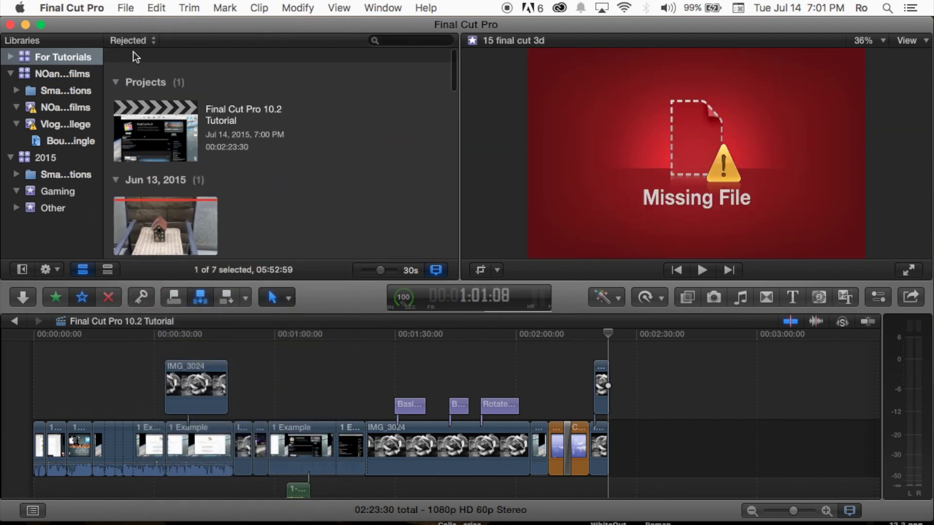
pyautogui.scroll(-4, 267, 121)
pyautogui.scroll(-4, 268, 121)
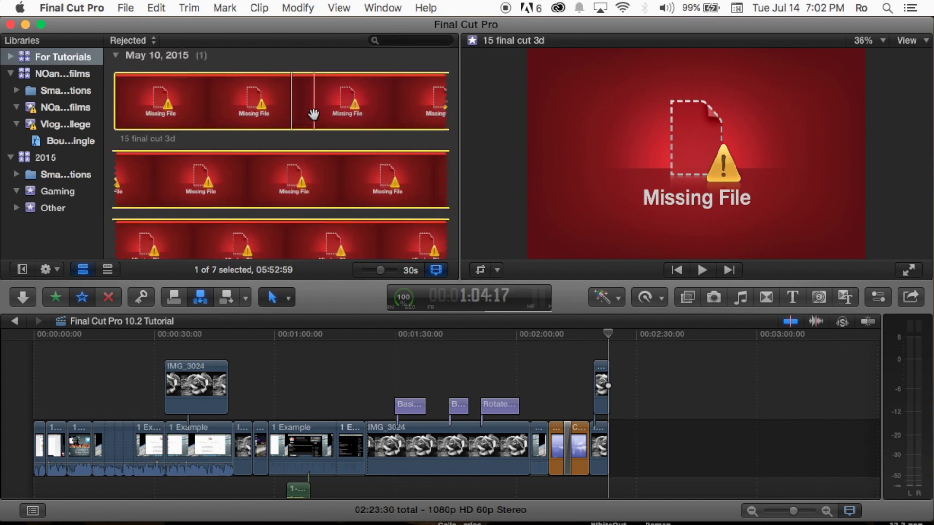
pyautogui.click(327, 399)
# Reselect the 15 final cut 3d clip and review the rejected clips list
pyautogui.scroll(-2, 258, 172)
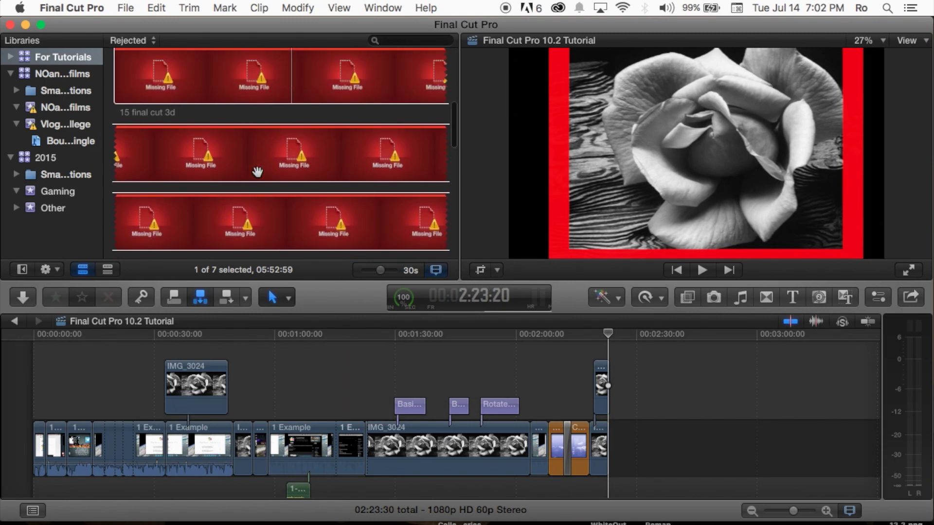
pyautogui.scroll(3, 258, 172)
pyautogui.click(276, 161)
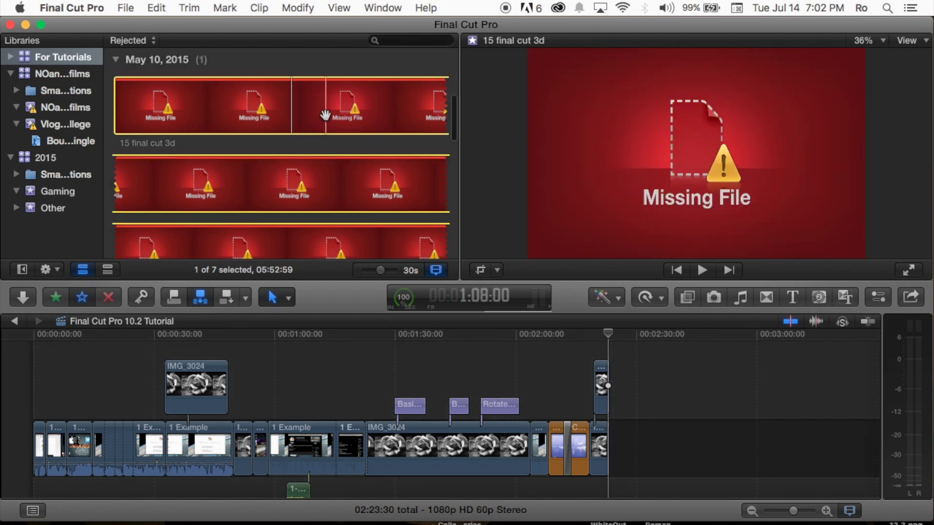
pyautogui.scroll(2, 325, 116)
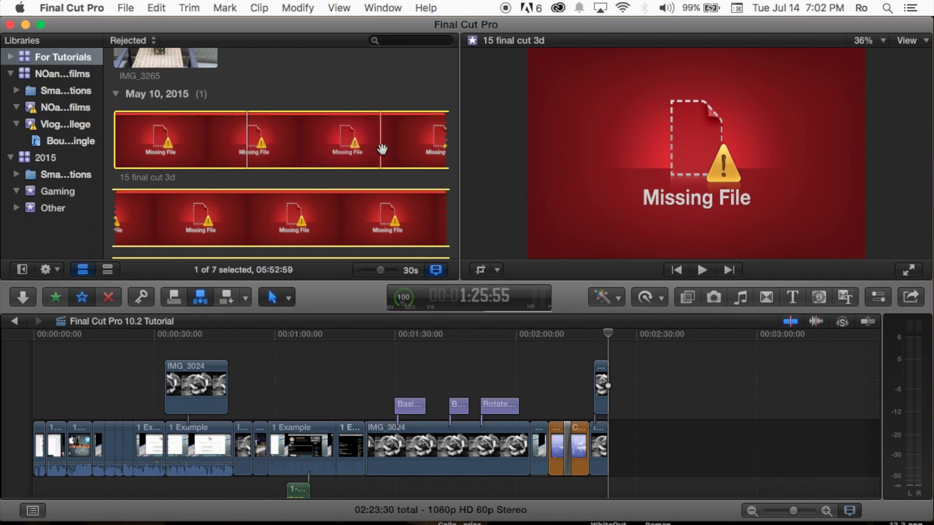
pyautogui.scroll(-5, 253, 159)
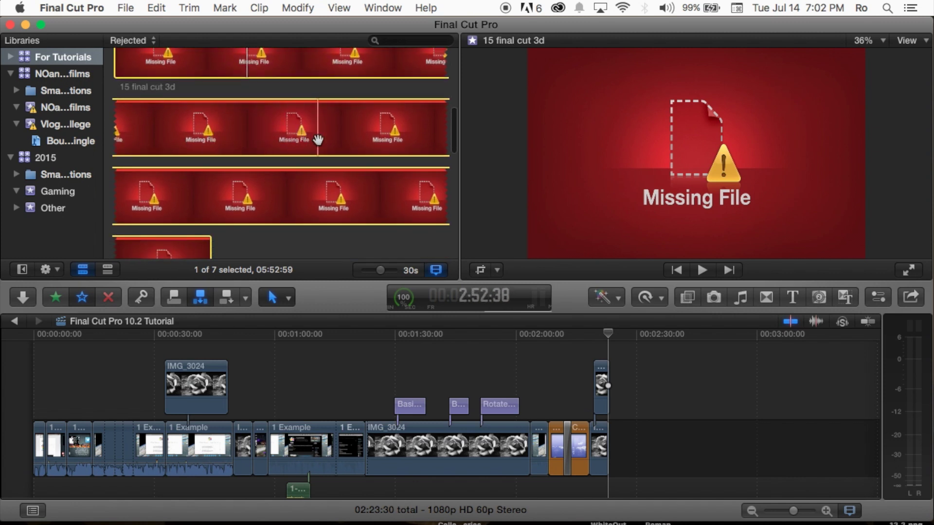
pyautogui.scroll(9, 317, 140)
pyautogui.scroll(-1, 318, 140)
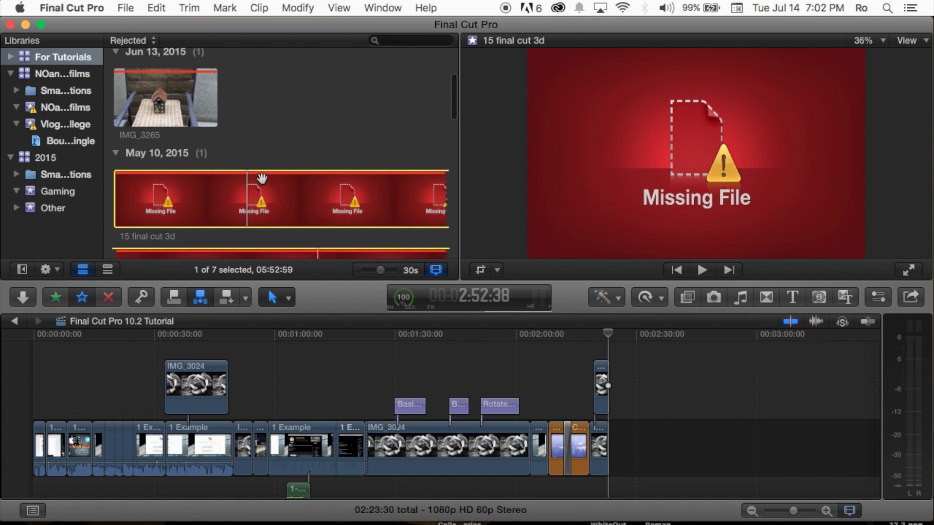
pyautogui.scroll(3, 247, 125)
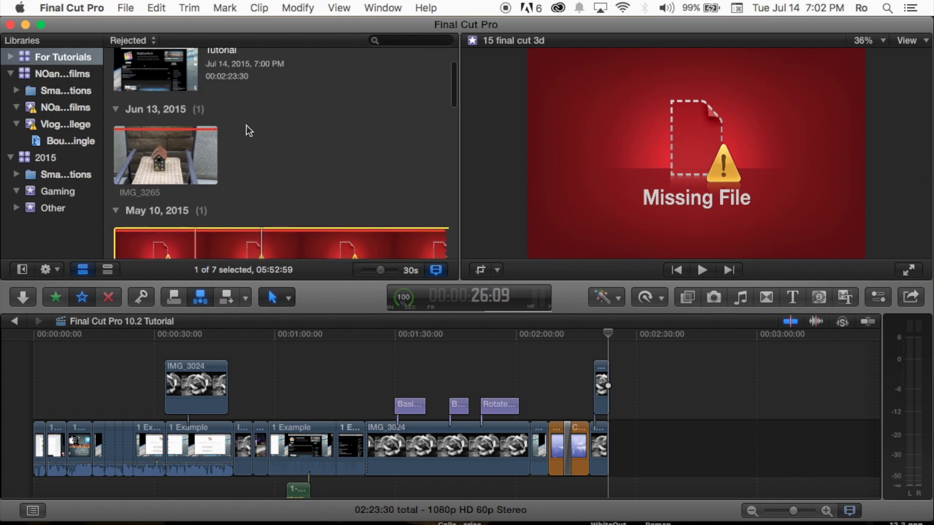
pyautogui.scroll(1, 208, 173)
pyautogui.scroll(-2, 232, 168)
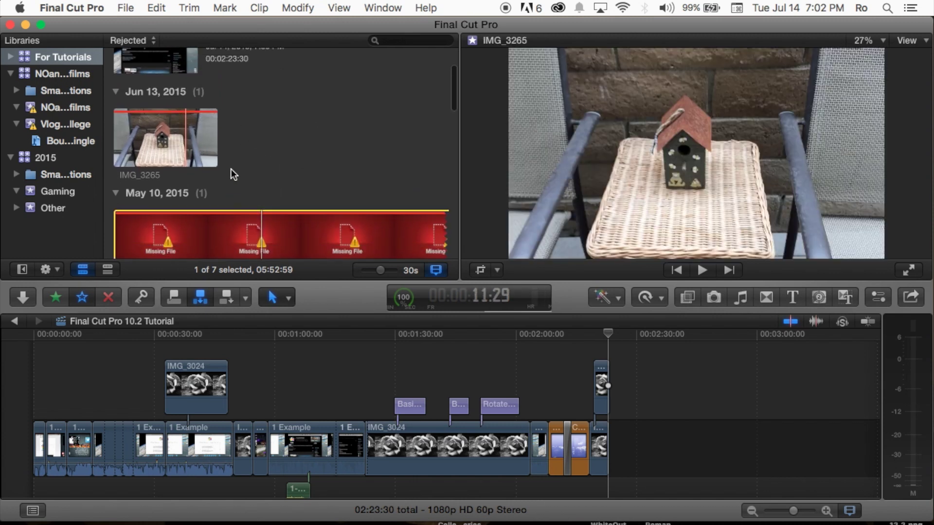
pyautogui.click(153, 41)
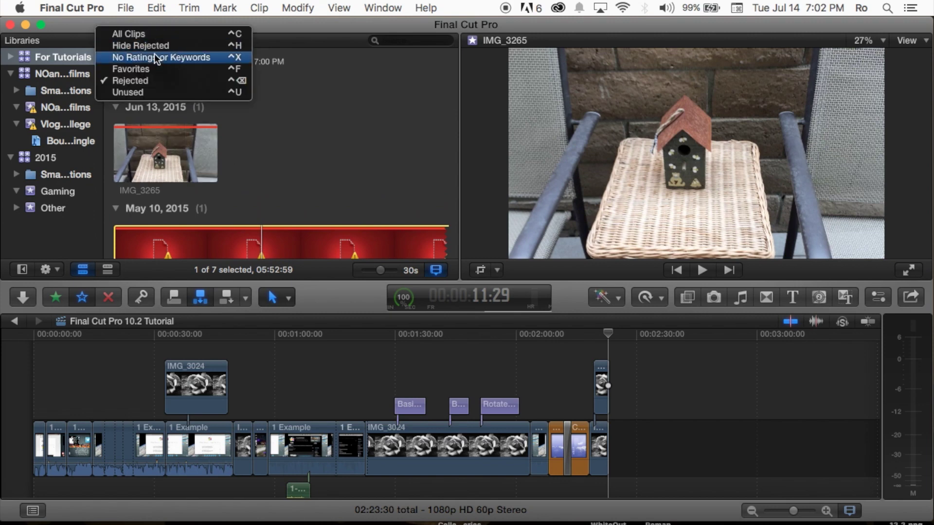
pyautogui.click(154, 47)
pyautogui.click(238, 142)
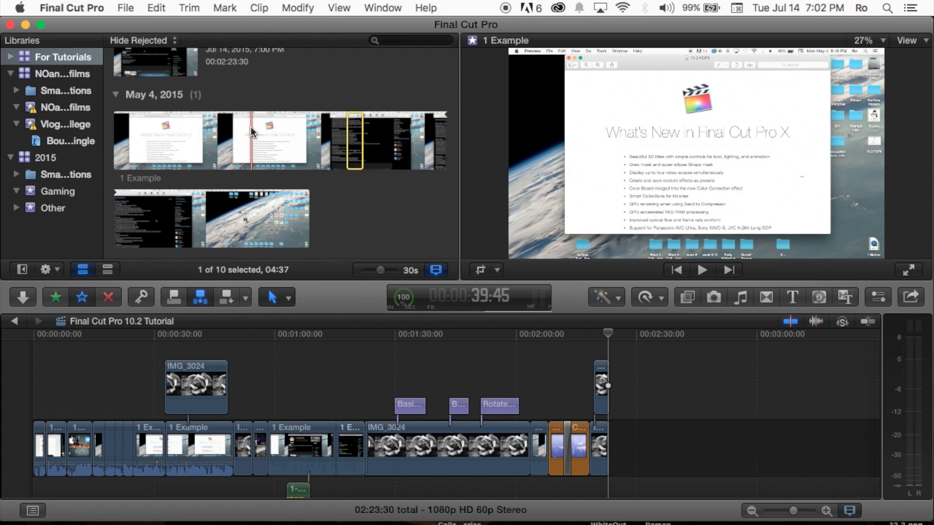
pyautogui.rightClick(251, 126)
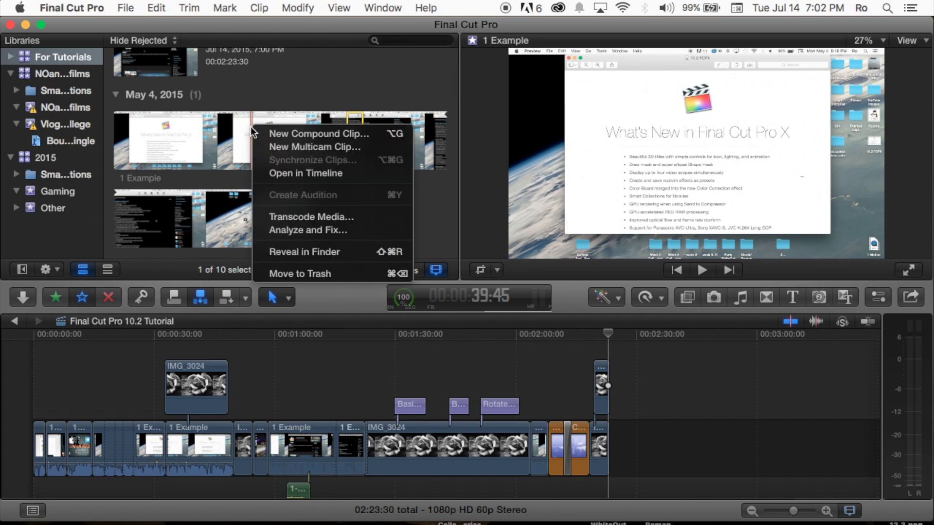
pyautogui.click(233, 168)
pyautogui.scroll(5, 288, 164)
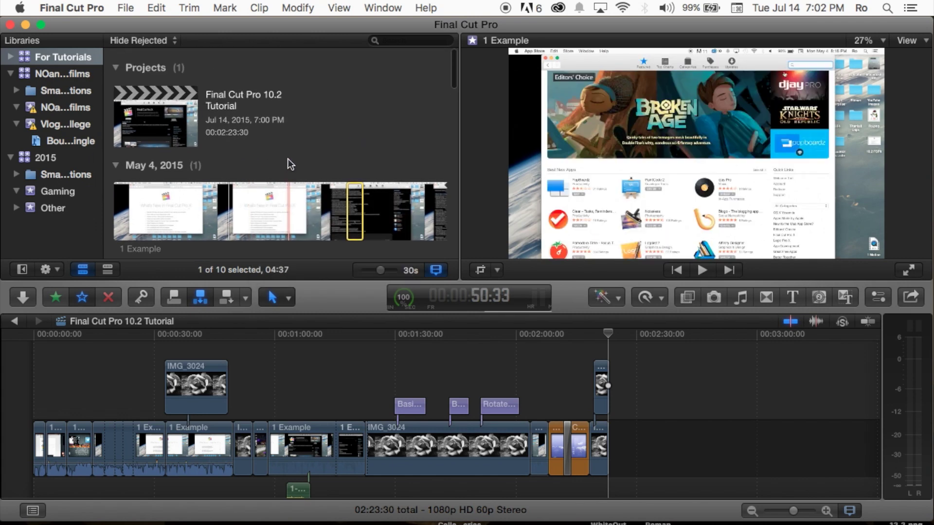
pyautogui.moveTo(4, 350)
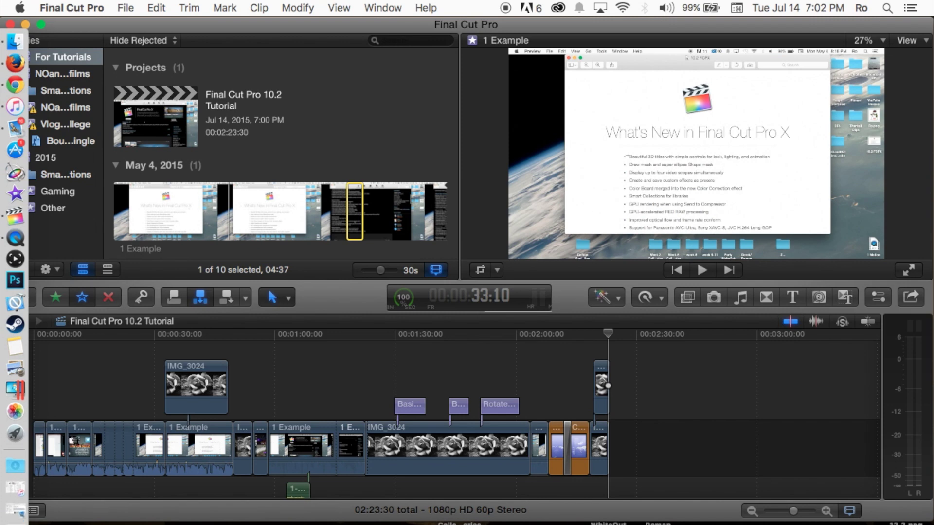
pyautogui.press('super+2')
pyautogui.click(154, 42)
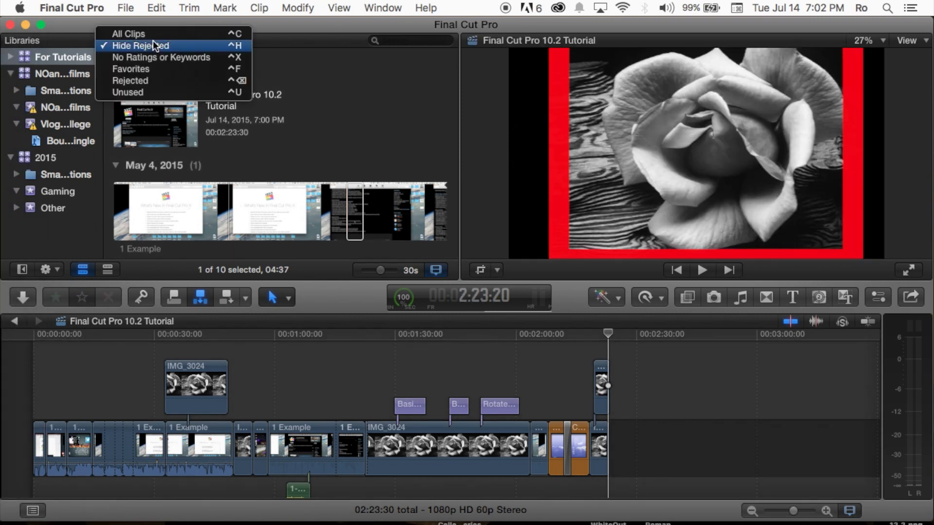
pyautogui.press('Escape')
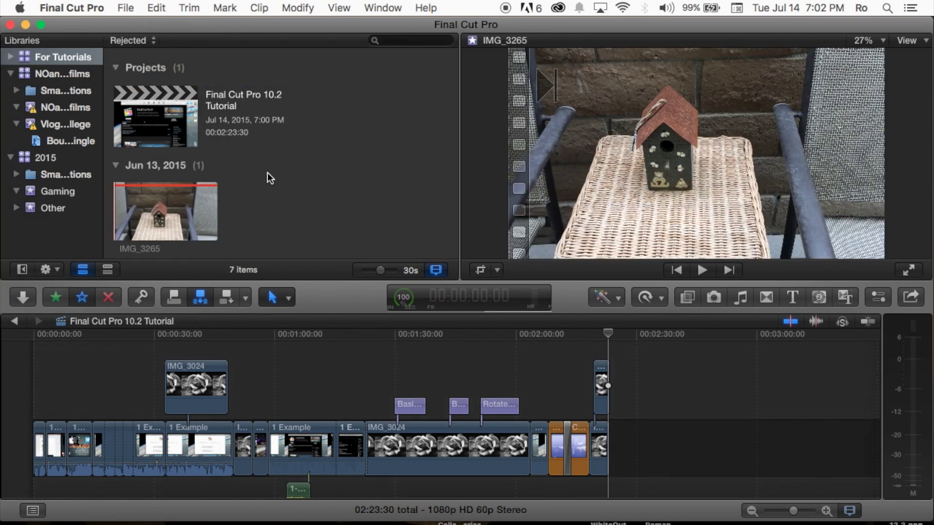
pyautogui.moveTo(2, 434)
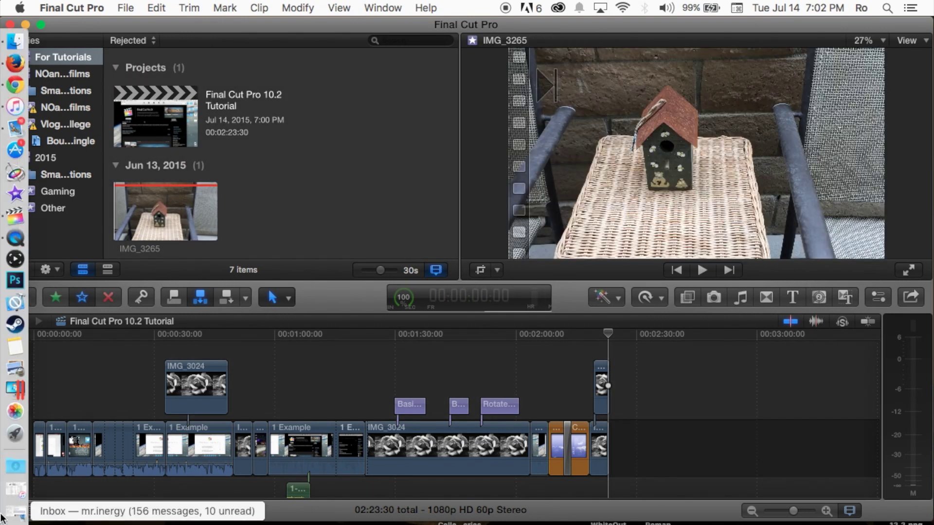
pyautogui.click(68, 244)
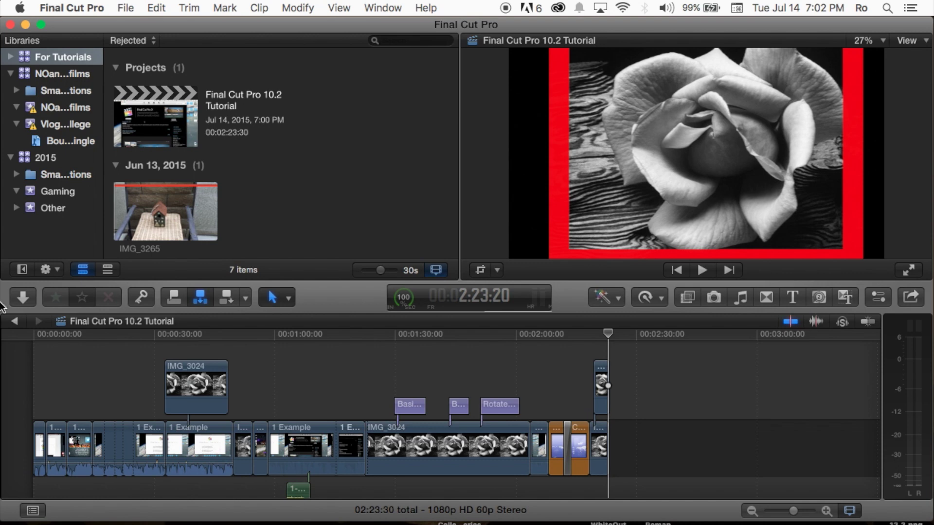
pyautogui.moveTo(3, 243)
pyautogui.moveTo(4, 223)
pyautogui.click(352, 169)
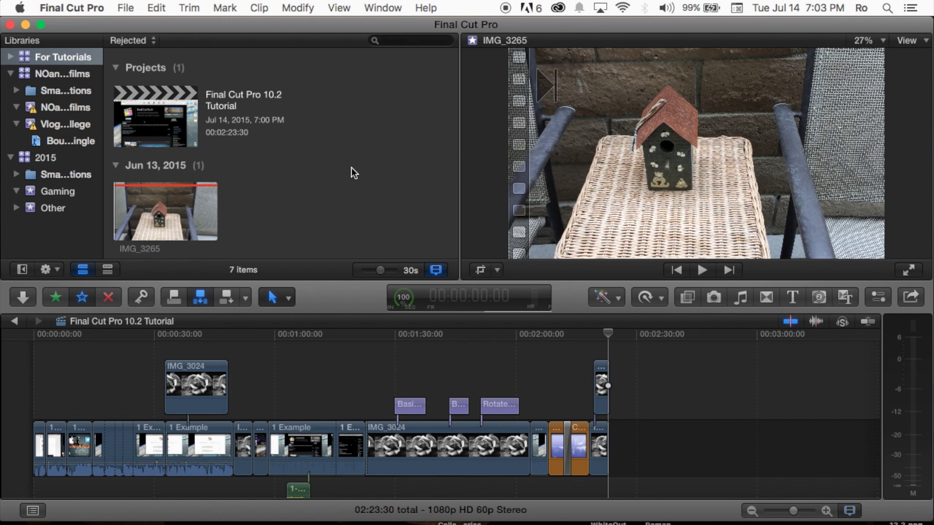
pyautogui.scroll(-3, 361, 185)
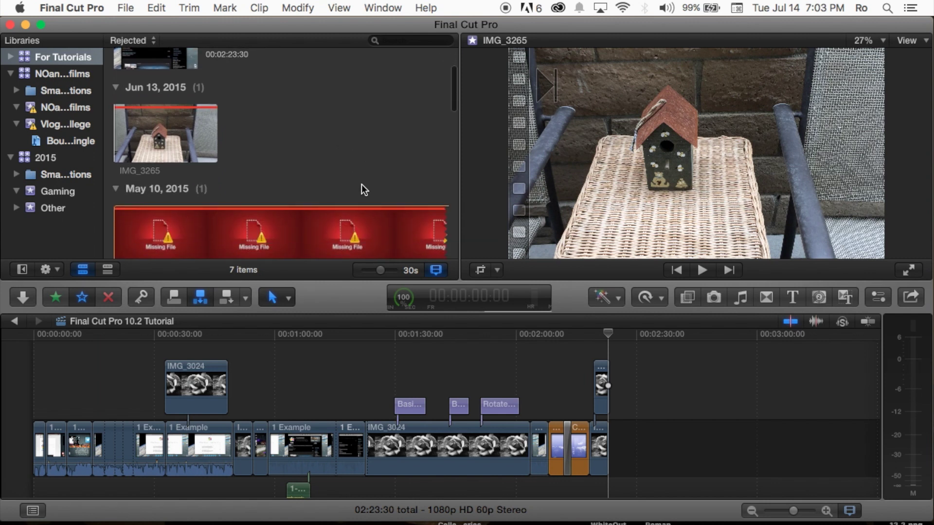
pyautogui.scroll(3, 361, 185)
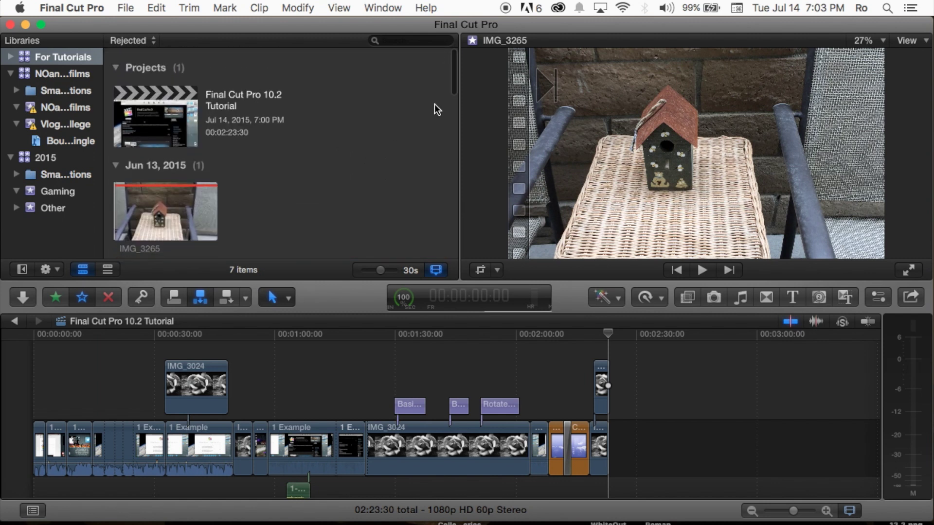